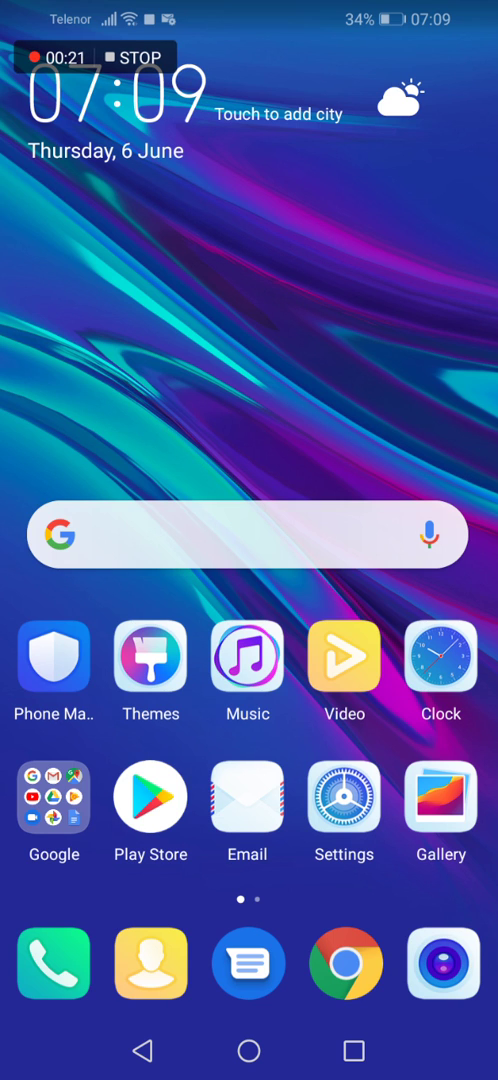
Launch Messages from the dock to reach the conversation list with its single thread
click(256, 957)
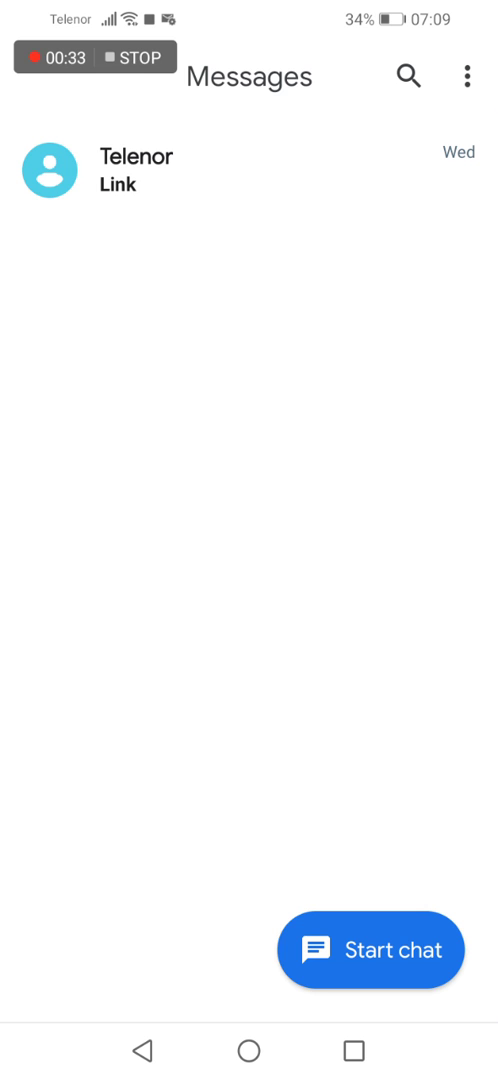
Go to the Messages settings via the three-dot overflow menu
click(467, 76)
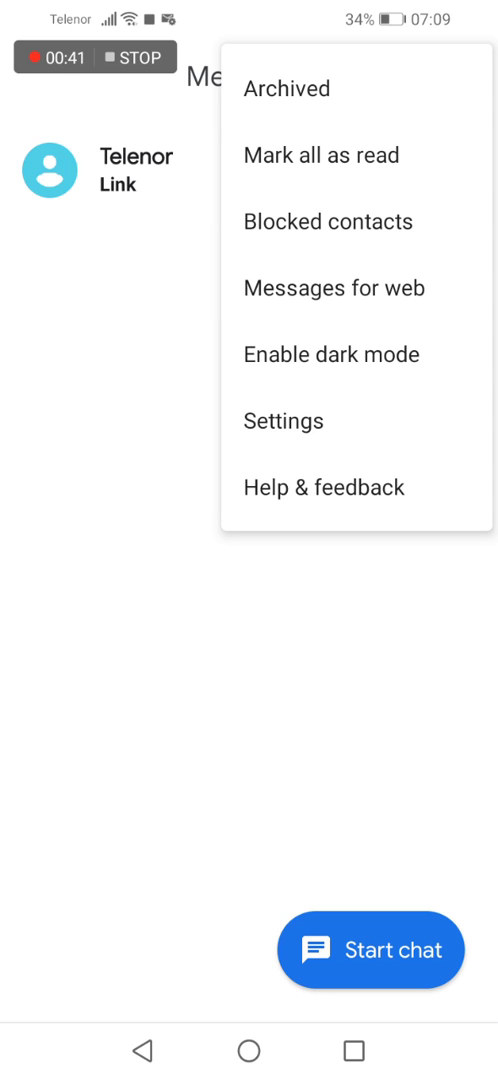
click(316, 423)
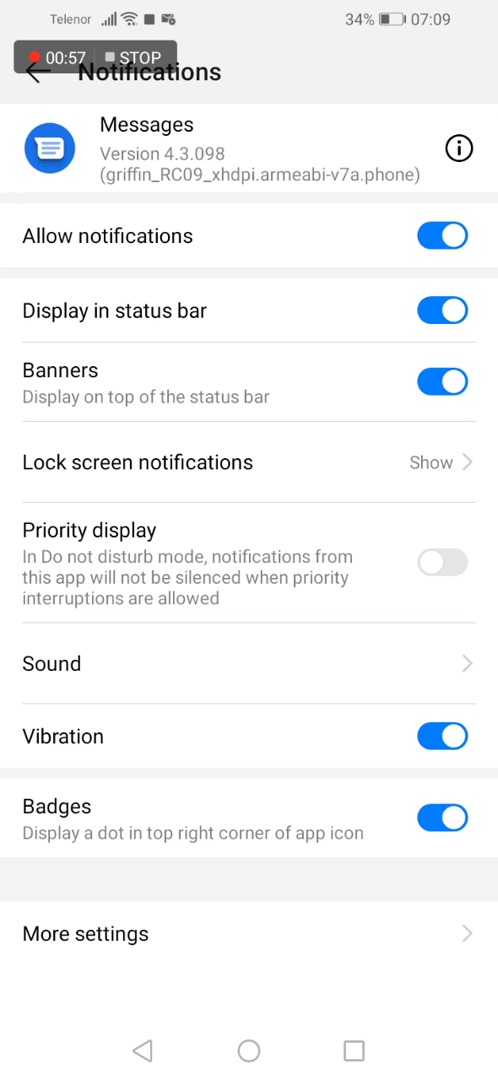
Open the Messages notification Sound picker and scroll the preset list to the top, Cave still selected
click(156, 660)
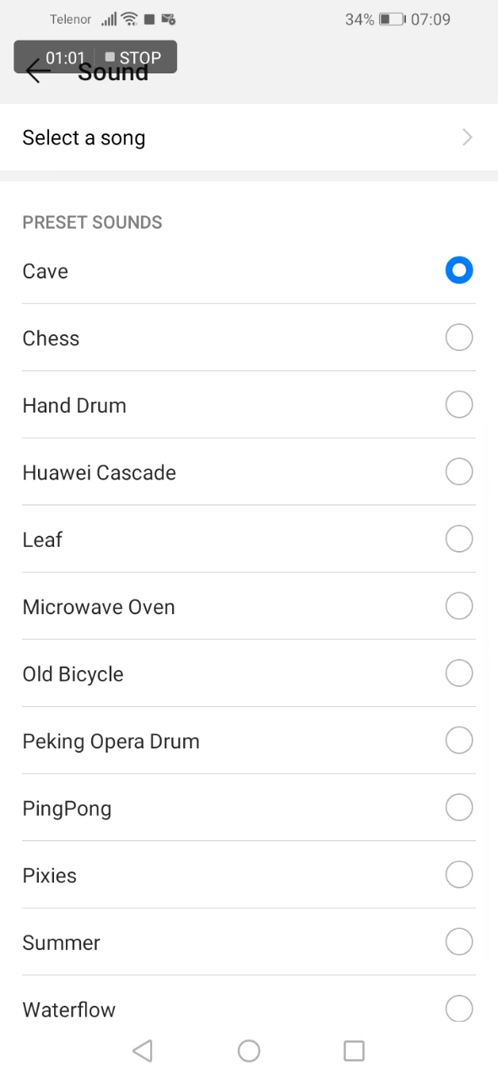
drag(252, 690, 241, 1000)
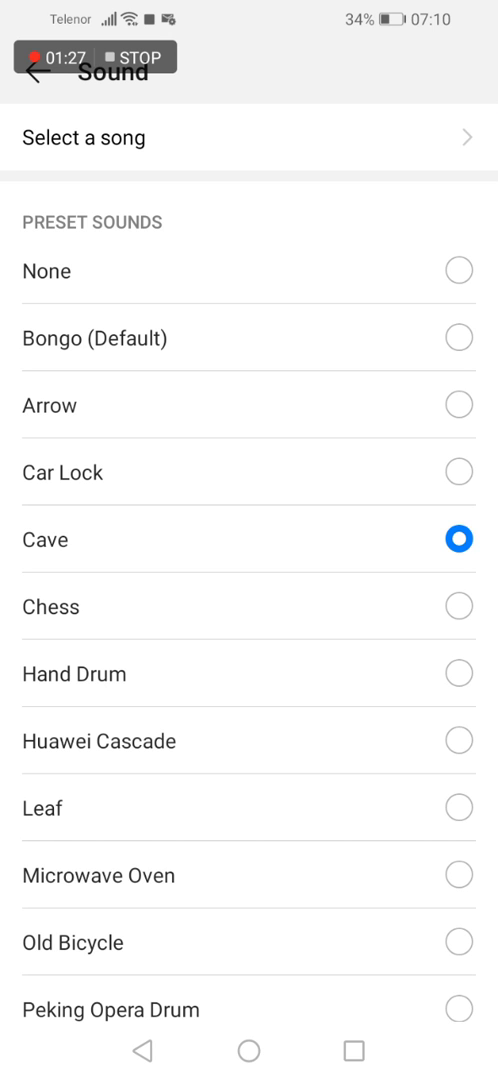
click(300, 693)
mouse_move(300, 693)
mouse_down()
mouse_move(349, 527)
mouse_move(315, 679)
mouse_up()
click(281, 143)
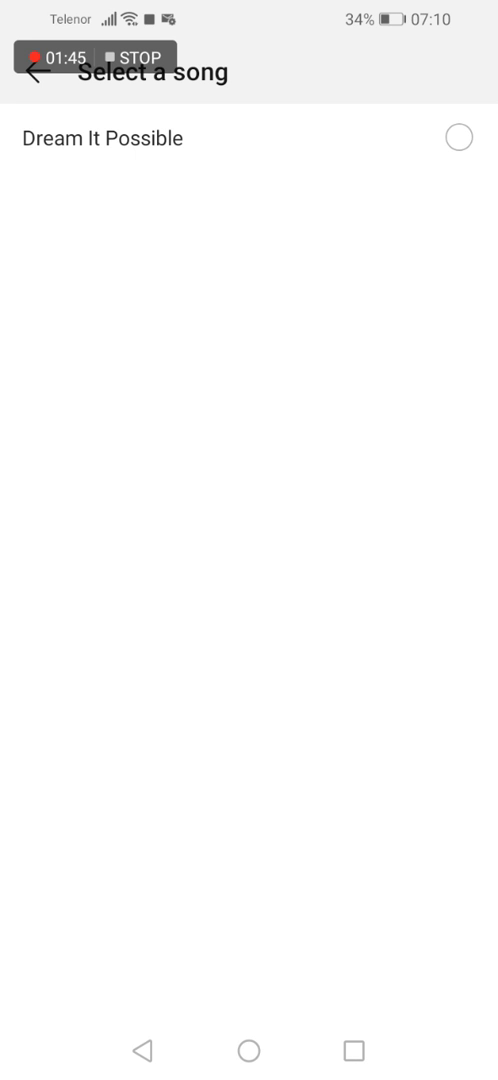
click(149, 1056)
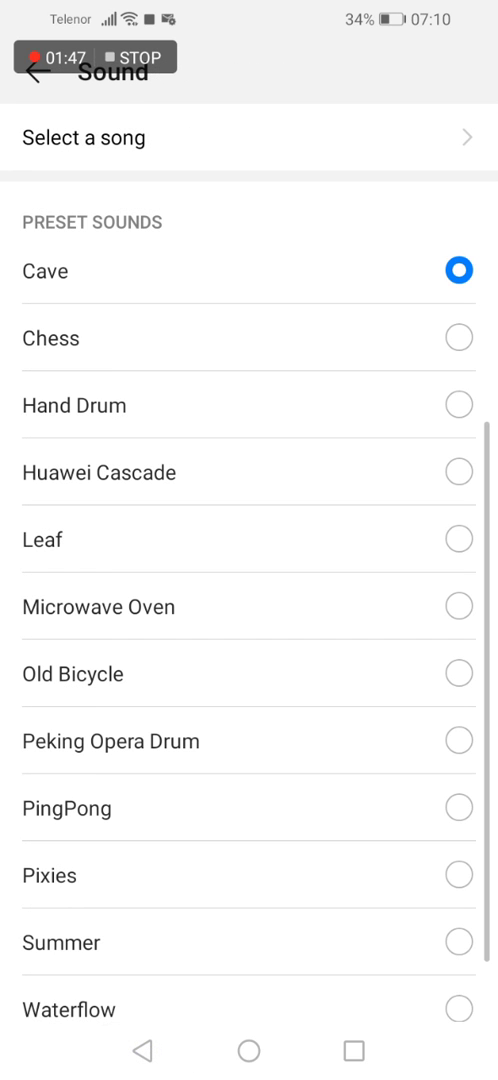
scroll(302, 712, up, 1)
scroll(302, 712, up, 3)
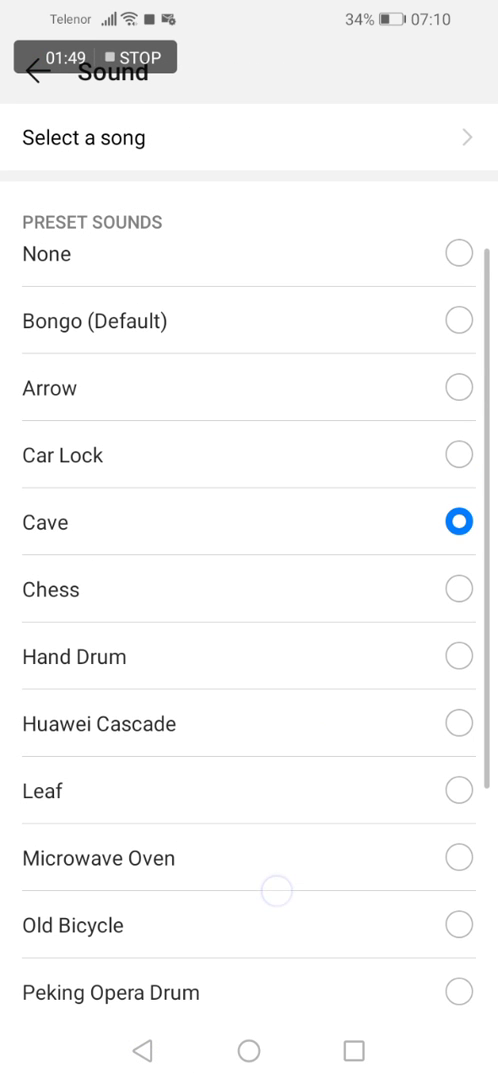